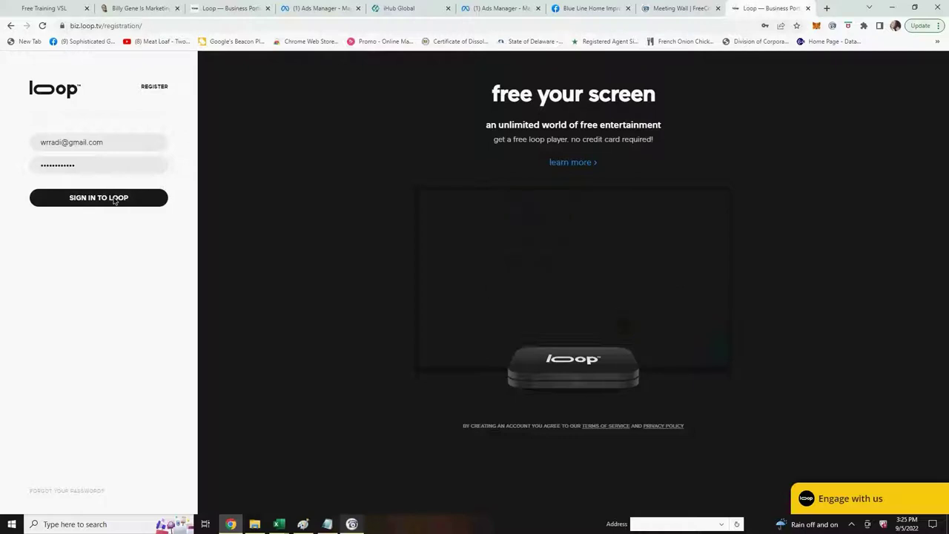
# Step: Sign in to the Loop business account and start adding the first sign to the signage library
pyautogui.click(114, 201)
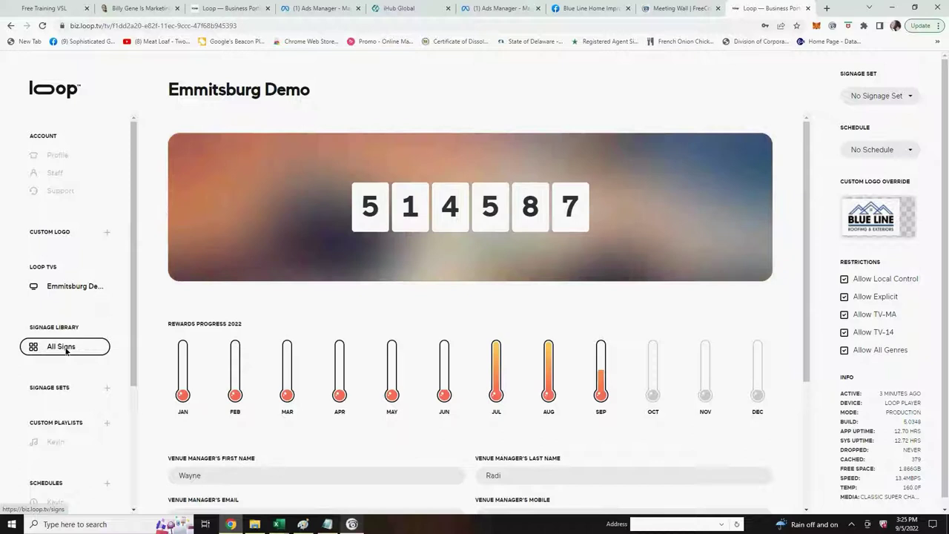
pyautogui.click(66, 347)
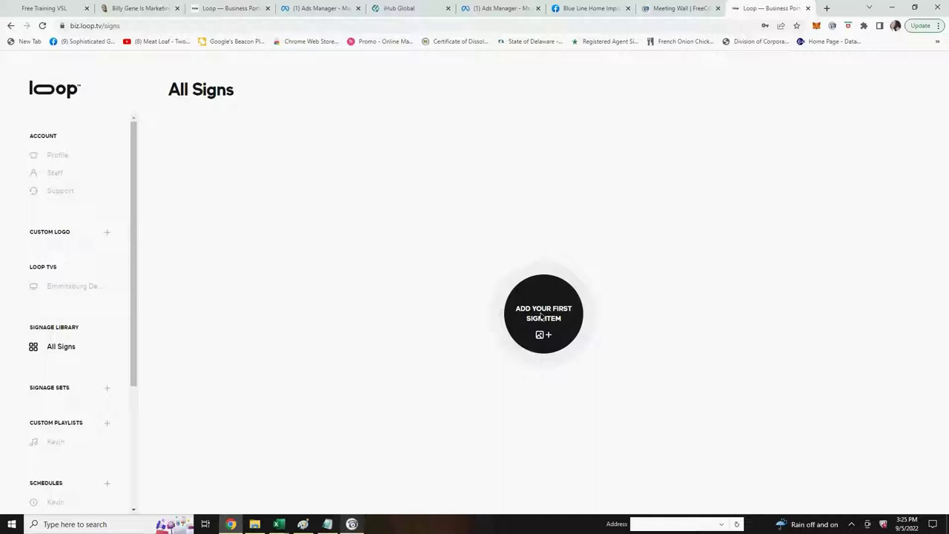
pyautogui.click(541, 316)
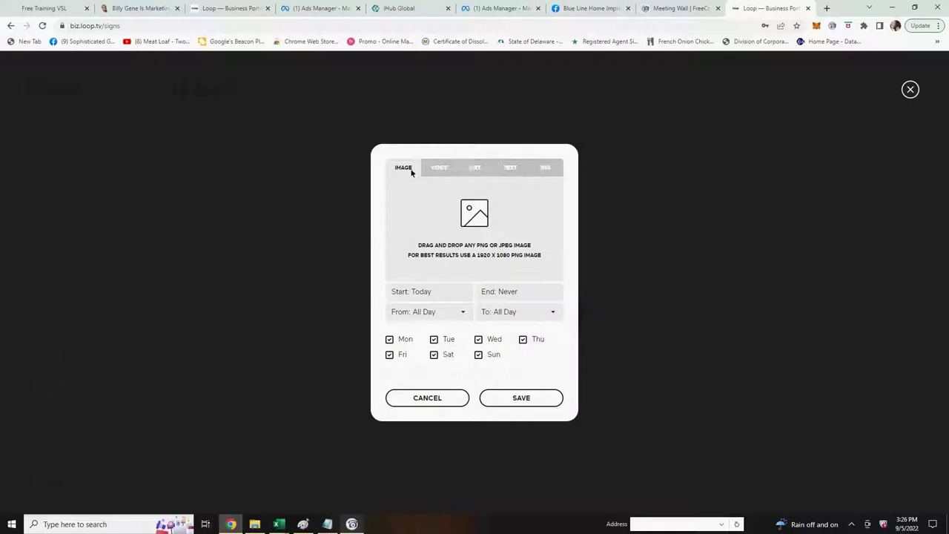
# Step: Choose the image blueline_ad from the Demo subfolder of LoopTV's BlueLine folder and save it as a sign
pyautogui.click(479, 216)
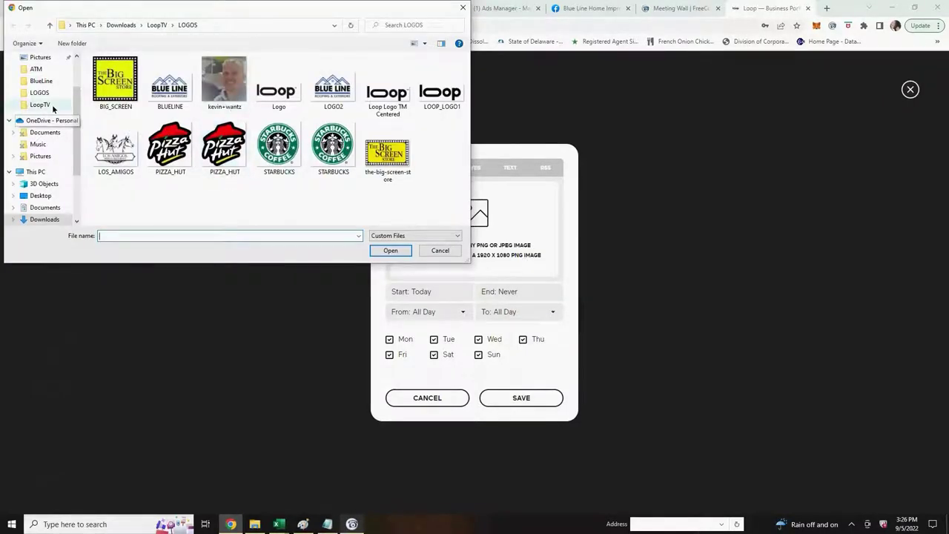
pyautogui.click(48, 80)
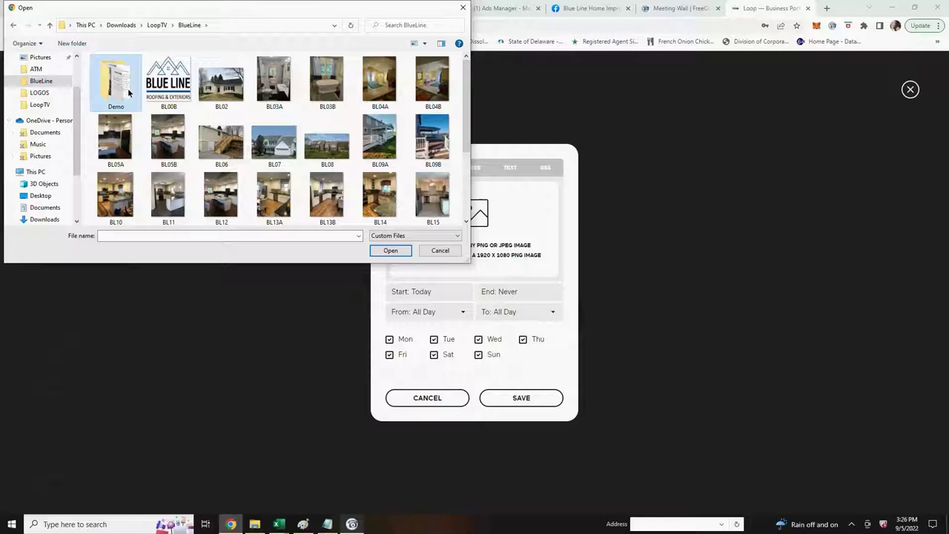
pyautogui.doubleClick(127, 92)
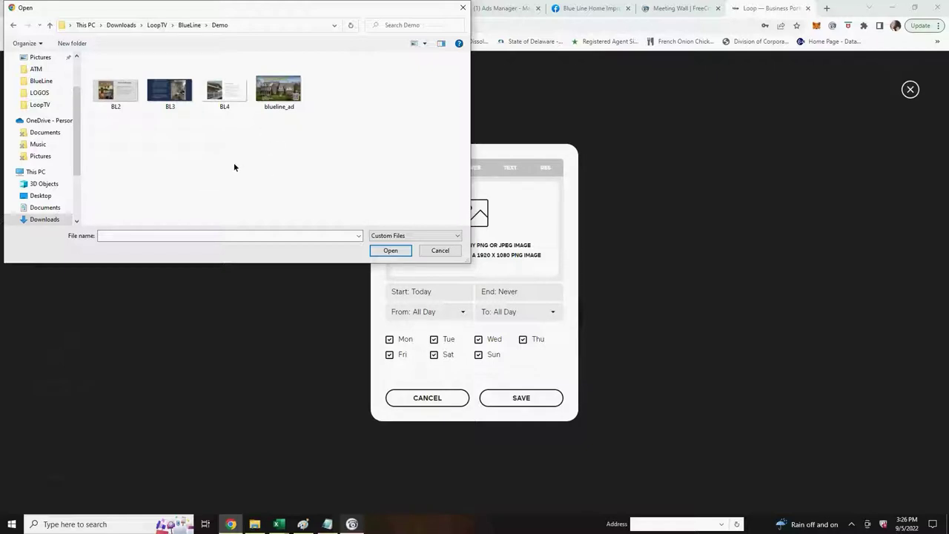
pyautogui.click(281, 97)
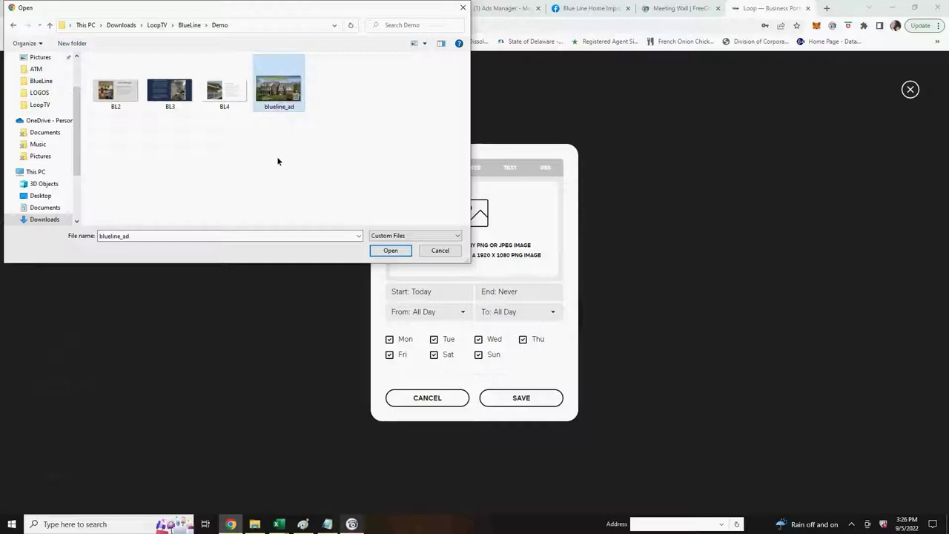
pyautogui.click(390, 253)
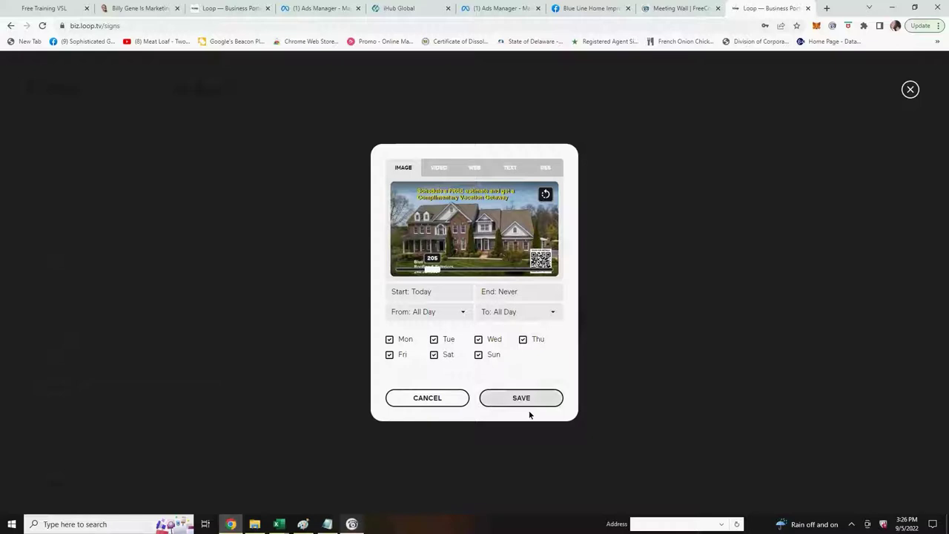
pyautogui.click(528, 399)
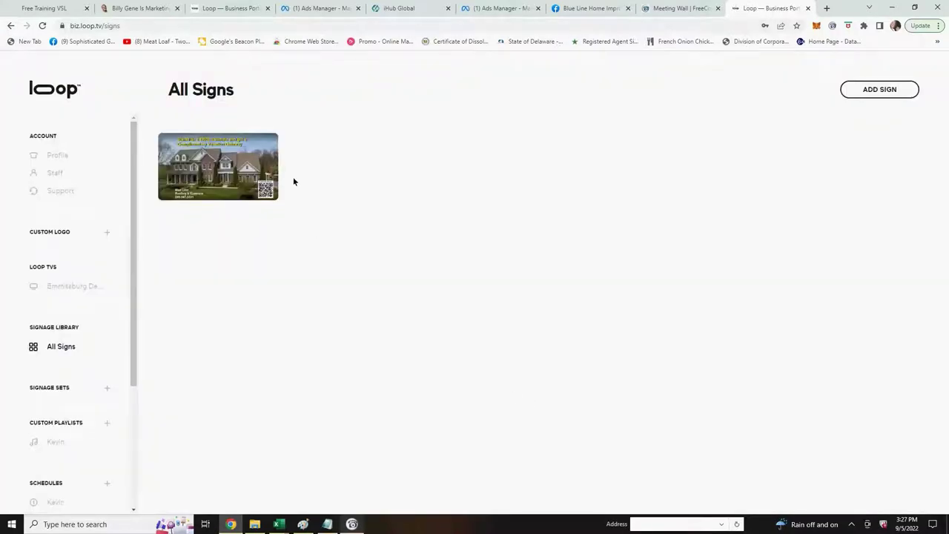
# Step: Add another image sign to the library using the file BL4 from the Demo folder and save it
pyautogui.moveTo(228, 169)
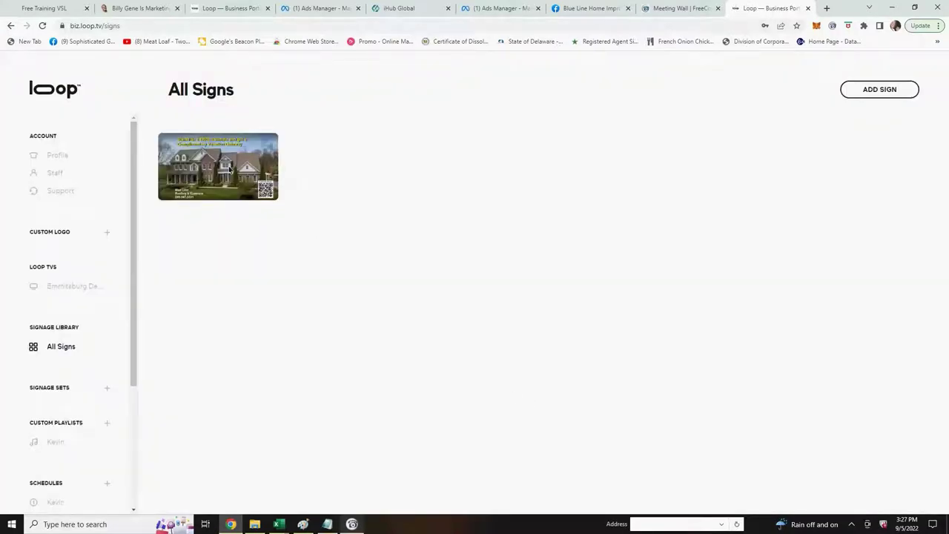
pyautogui.click(880, 90)
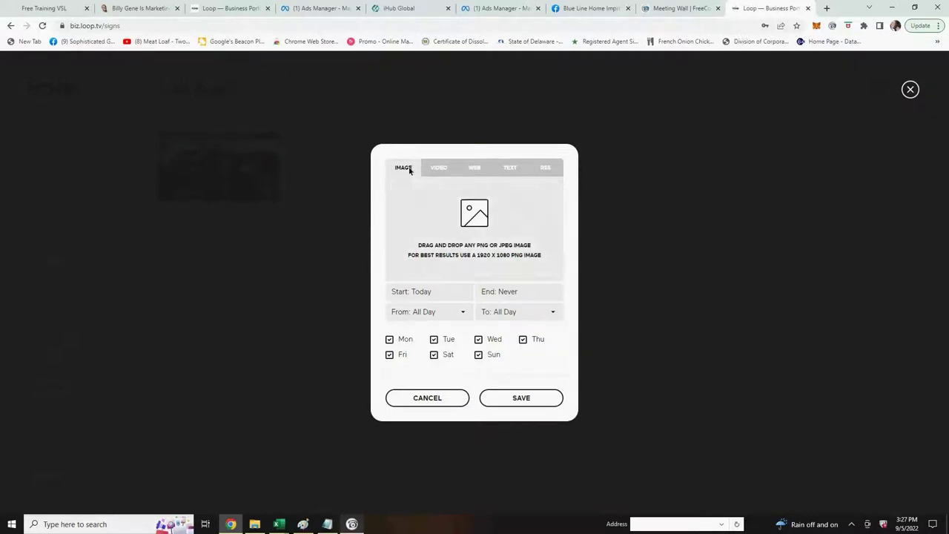
pyautogui.click(477, 214)
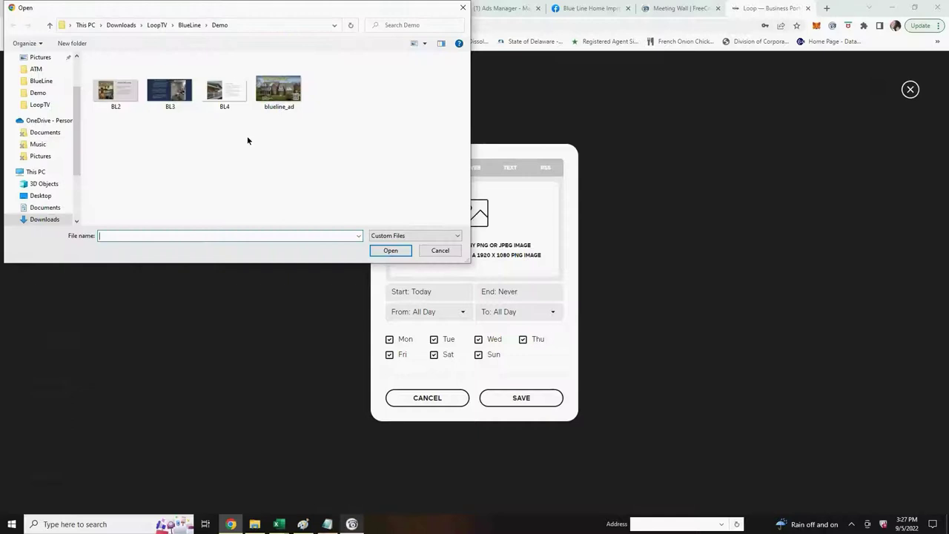
pyautogui.click(229, 98)
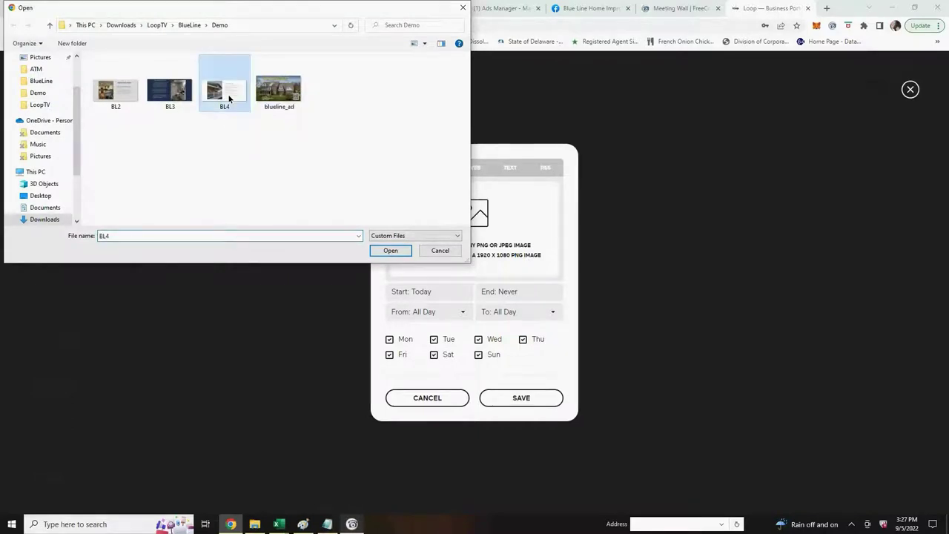
pyautogui.click(396, 251)
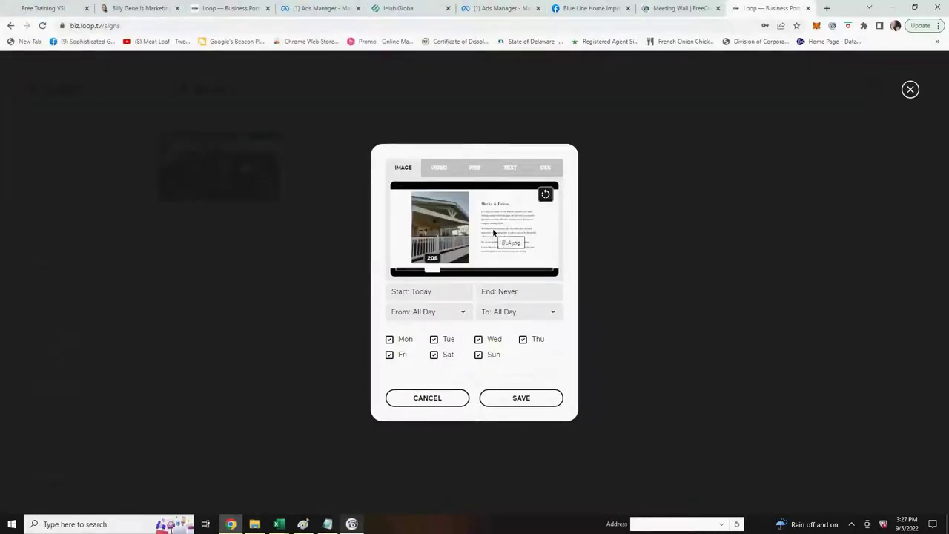
pyautogui.click(516, 399)
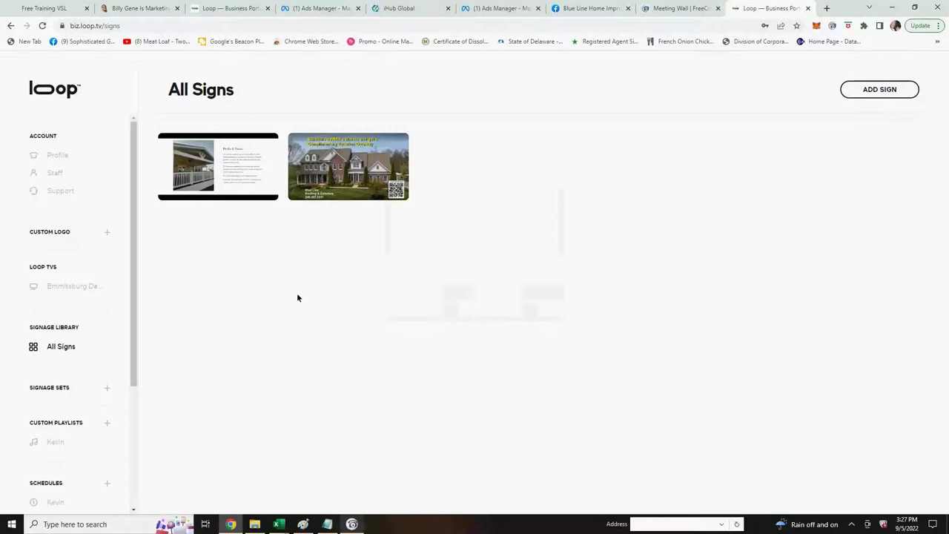
# Step: Add the BL3 image from the Demo folder as a new sign and save it
pyautogui.moveTo(210, 182)
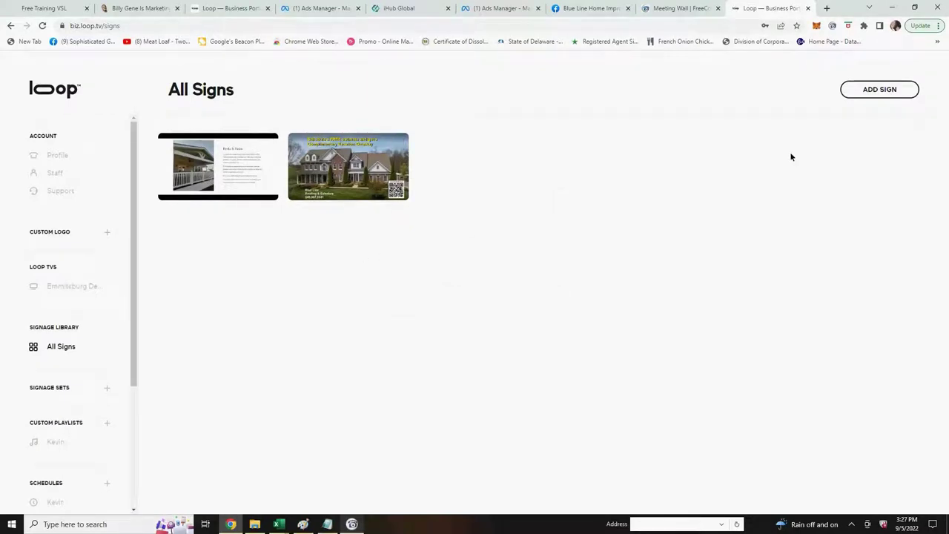
pyautogui.click(876, 90)
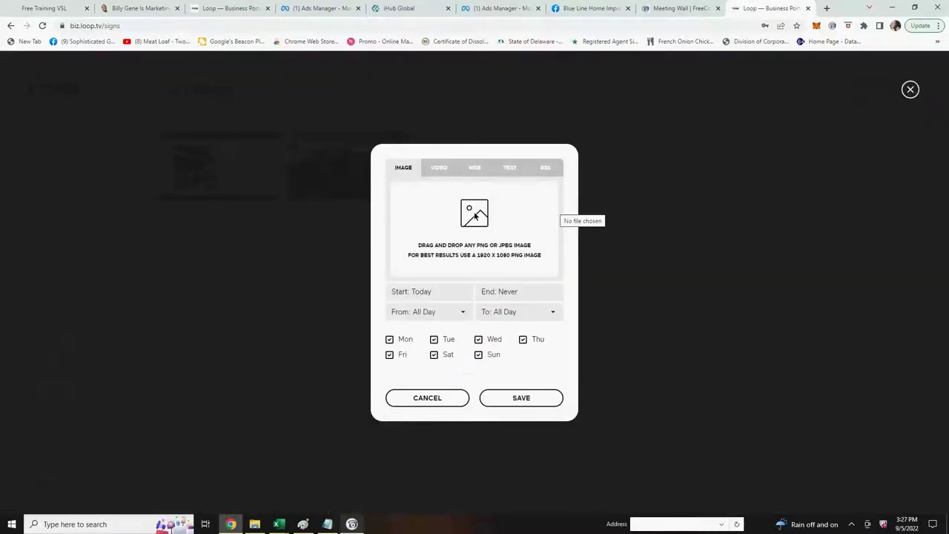
pyautogui.click(476, 215)
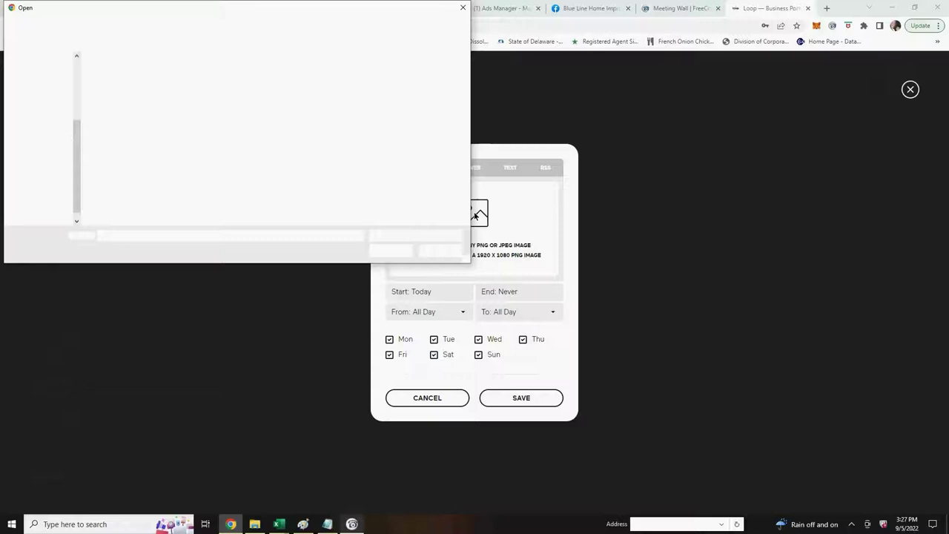
pyautogui.click(169, 91)
pyautogui.click(391, 251)
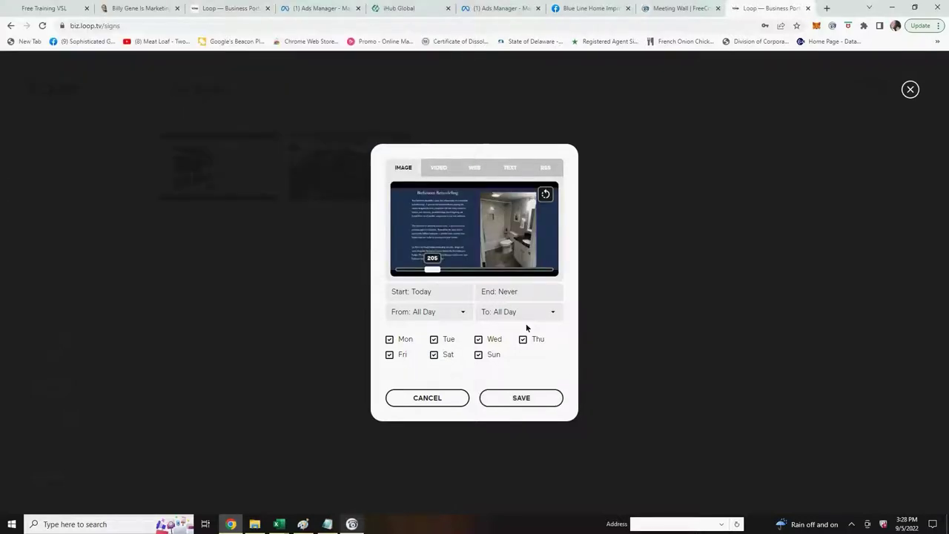
pyautogui.click(522, 397)
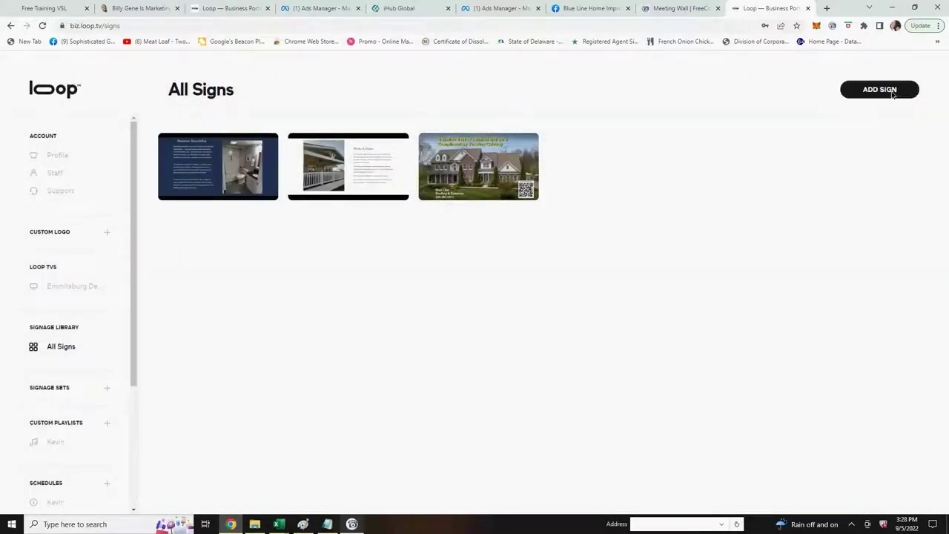
# Step: Add the Kitchen Remodeling image BL2 as a new sign and save it
pyautogui.click(890, 91)
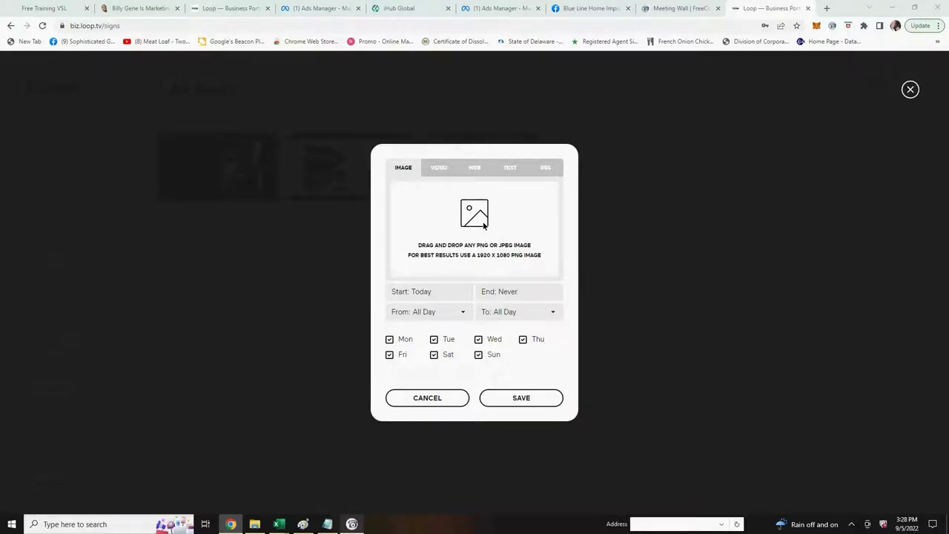
pyautogui.click(484, 226)
pyautogui.click(397, 254)
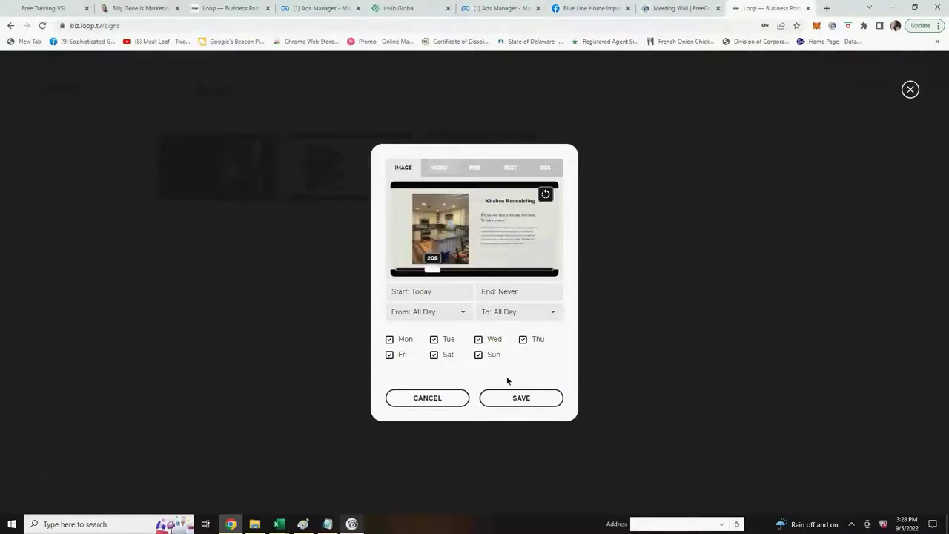
pyautogui.click(521, 400)
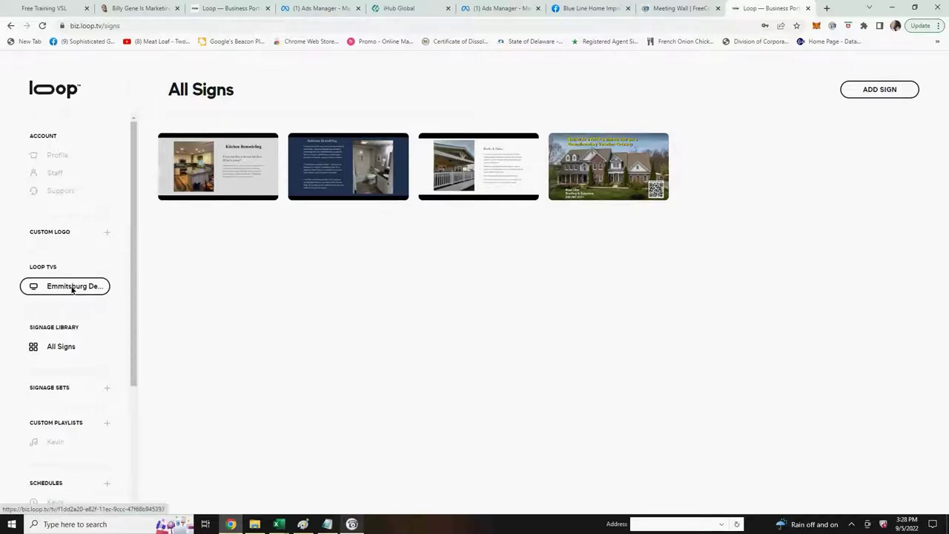
# Step: Open the Emmitsburg Demo TV and create a new signage set named Blueline
pyautogui.click(72, 289)
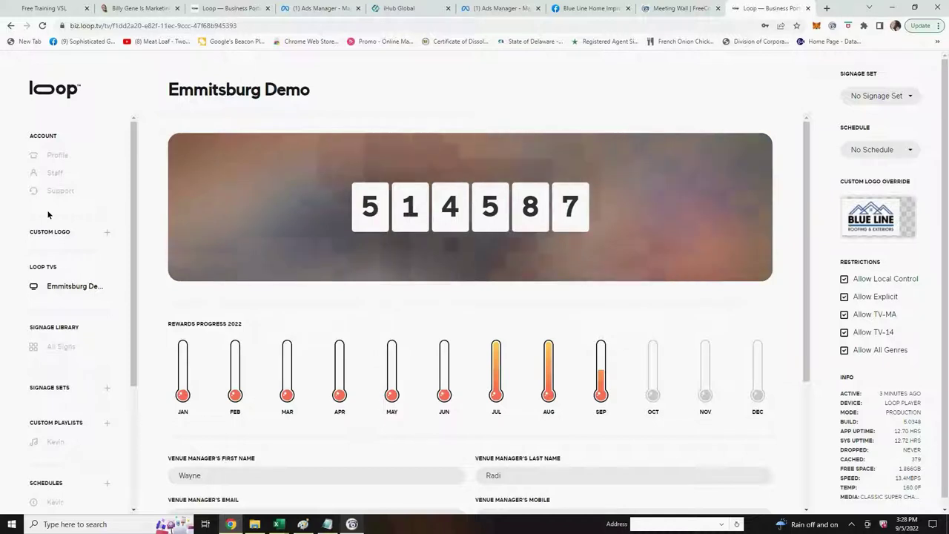
pyautogui.scroll(-1, 16, 230)
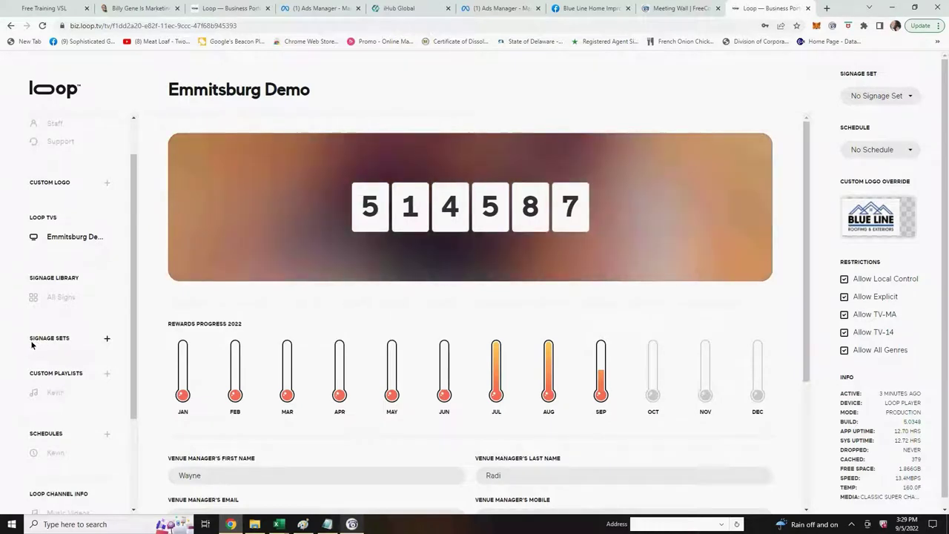
pyautogui.click(106, 339)
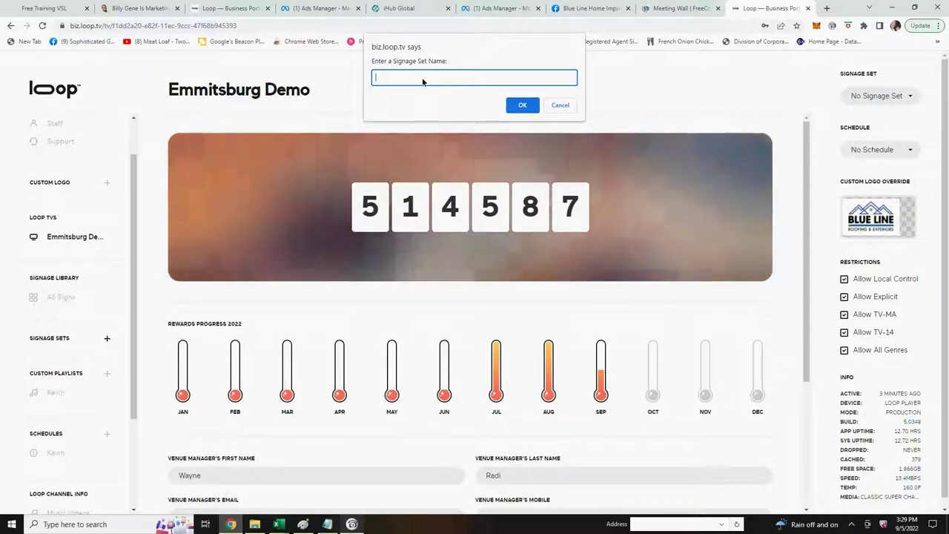
pyautogui.write('B')
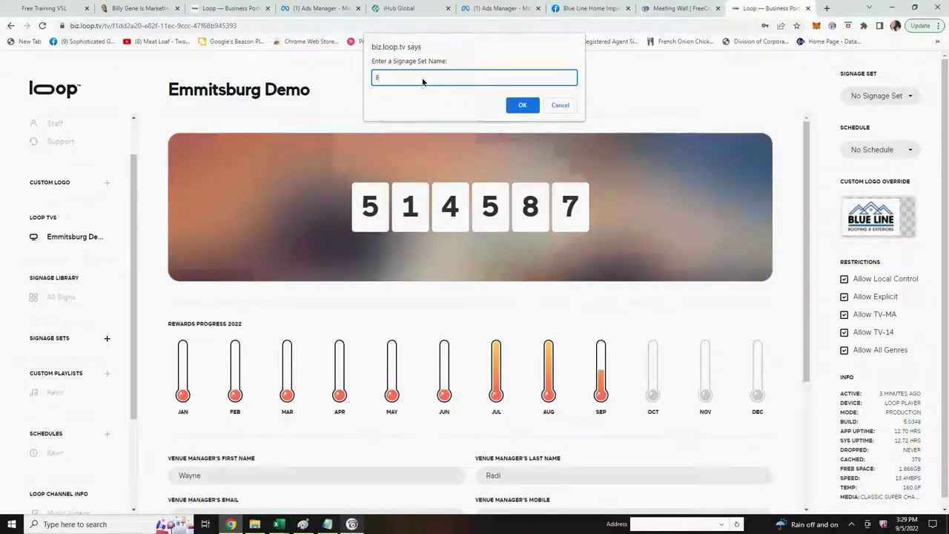
pyautogui.write('lue')
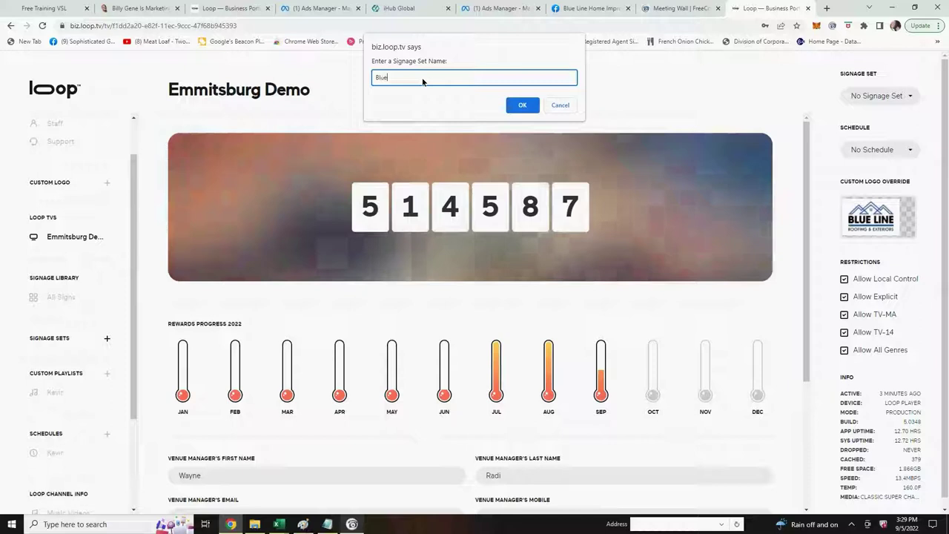
pyautogui.write('line')
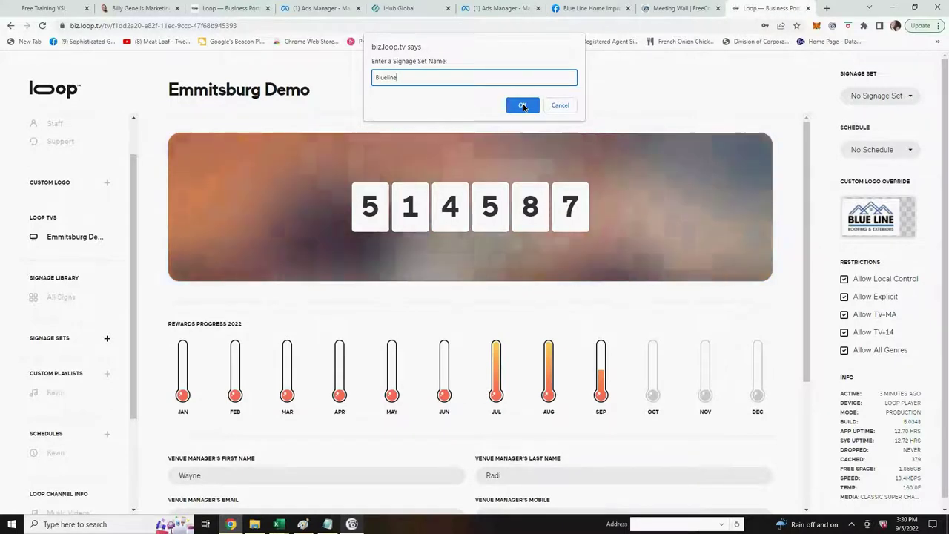
pyautogui.click(523, 106)
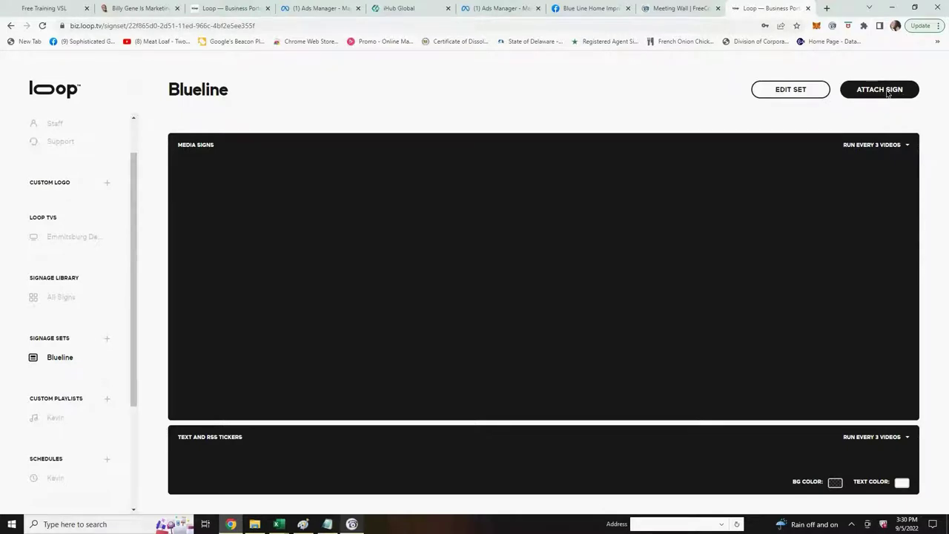
# Step: Attach the house ad, Decks & Patios, Bathroom Remodeling and Kitchen Remodeling signs to the Blueline signage set
pyautogui.click(887, 91)
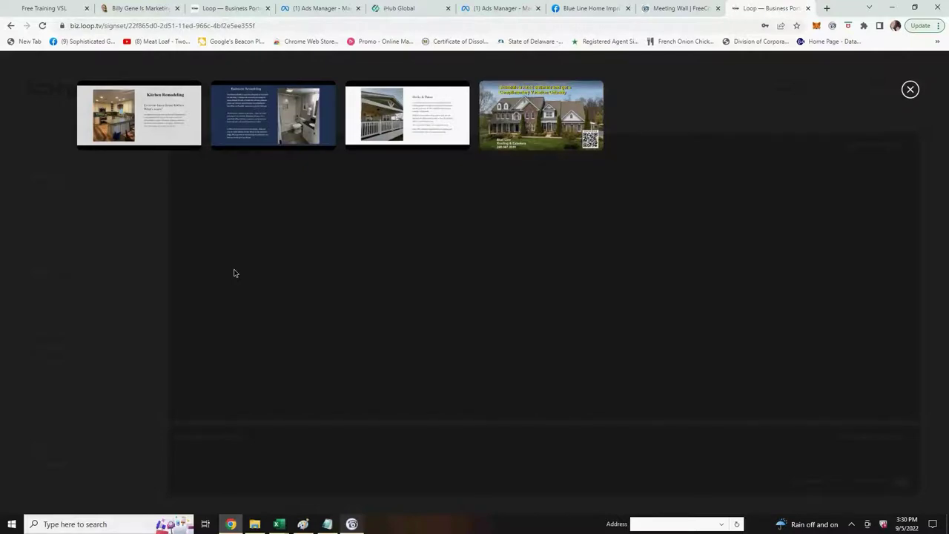
pyautogui.moveTo(129, 116)
pyautogui.moveTo(554, 126)
pyautogui.moveTo(153, 132)
pyautogui.moveTo(393, 118)
pyautogui.moveTo(499, 114)
pyautogui.click(592, 92)
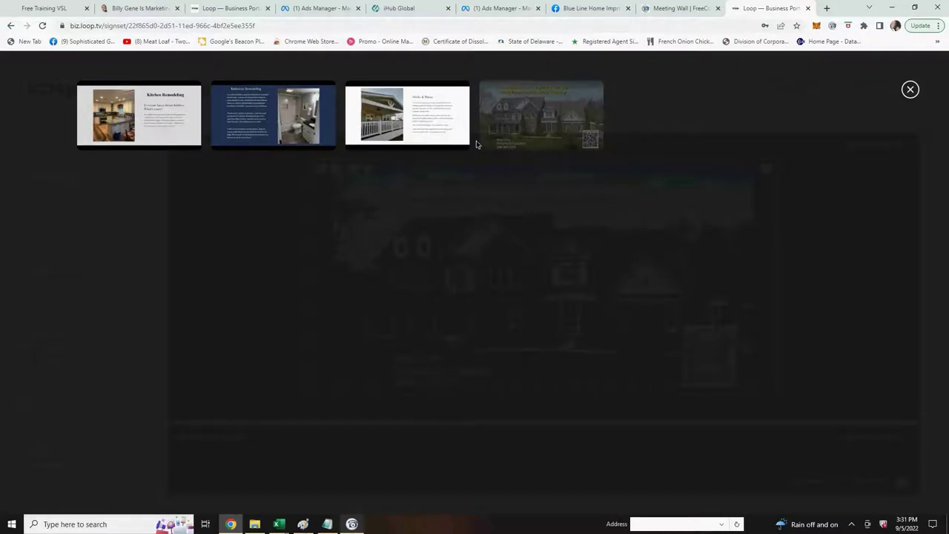
pyautogui.moveTo(437, 98)
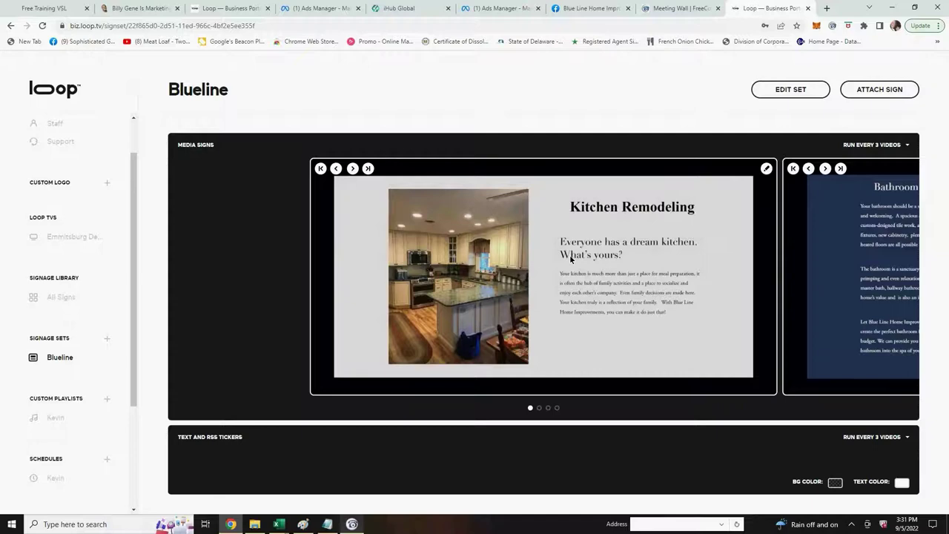
# Step: Review the Bathroom Remodeling, Decks & Patios and house ad signs in the Blueline signage set
pyautogui.click(540, 408)
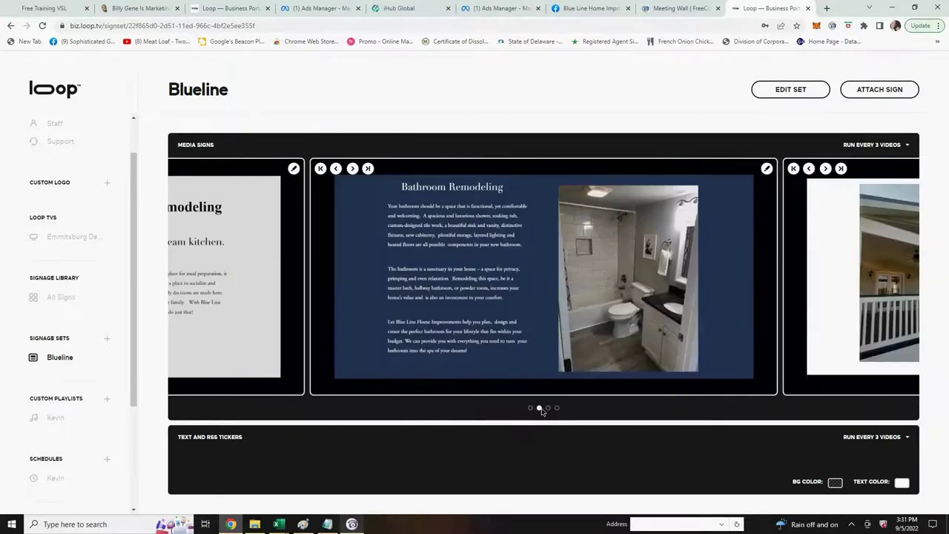
pyautogui.click(548, 409)
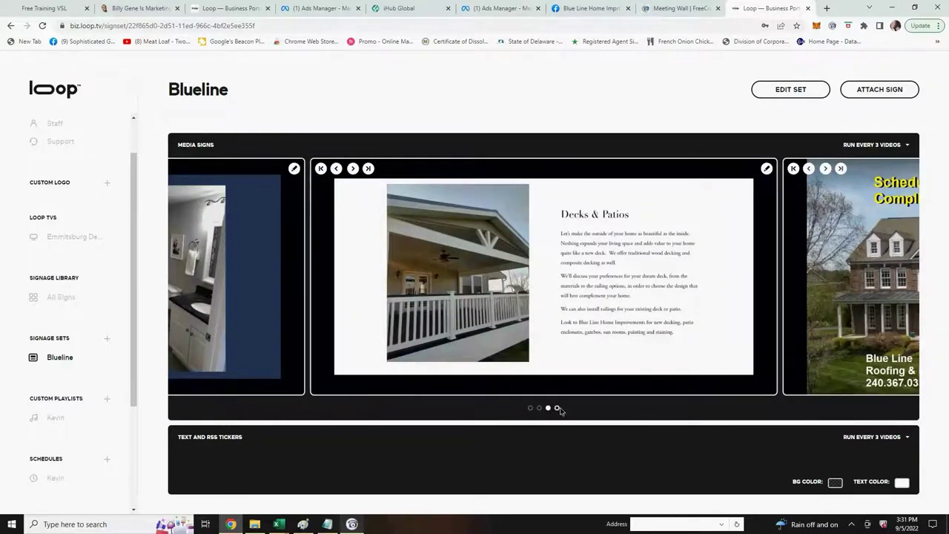
pyautogui.click(557, 408)
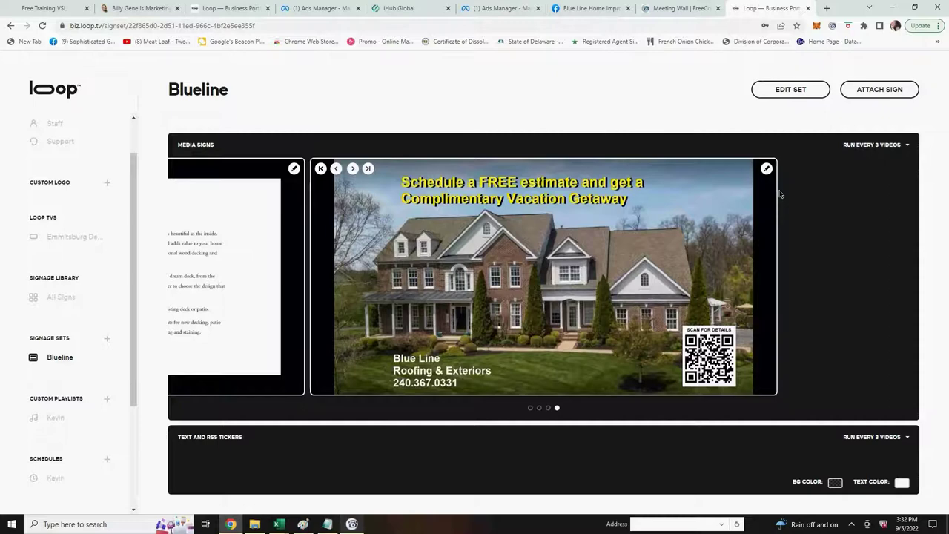
# Step: Review the run frequency options for the Blueline set's media signs and choose Run Every 3 Videos
pyautogui.click(867, 144)
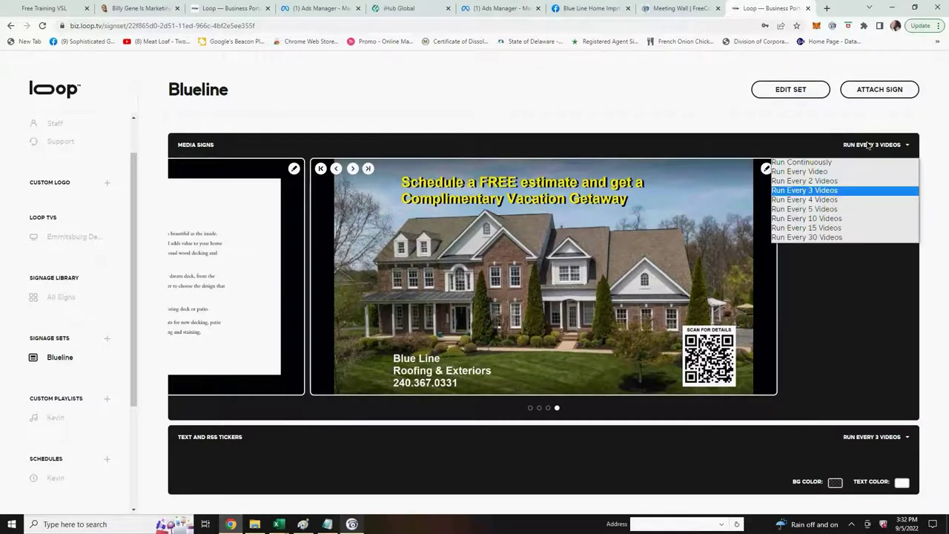
pyautogui.click(831, 191)
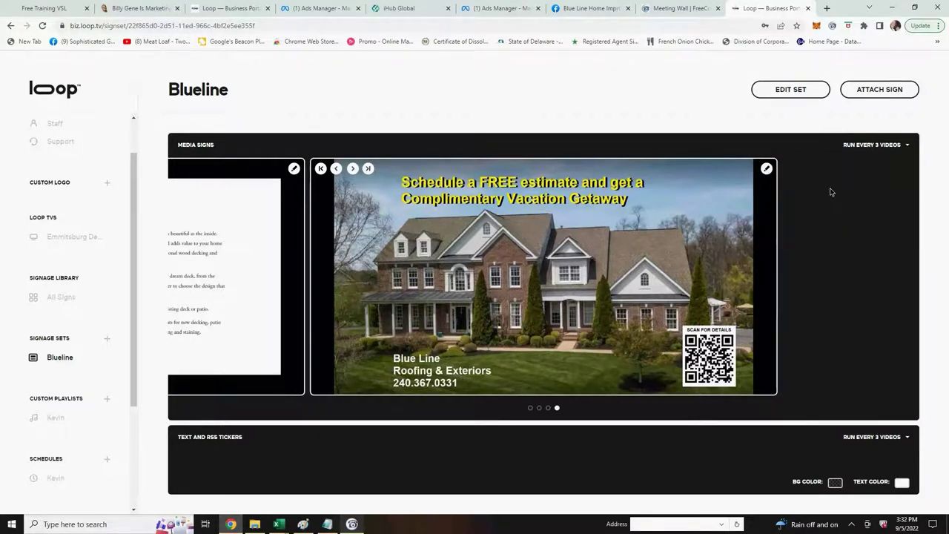
pyautogui.click(884, 147)
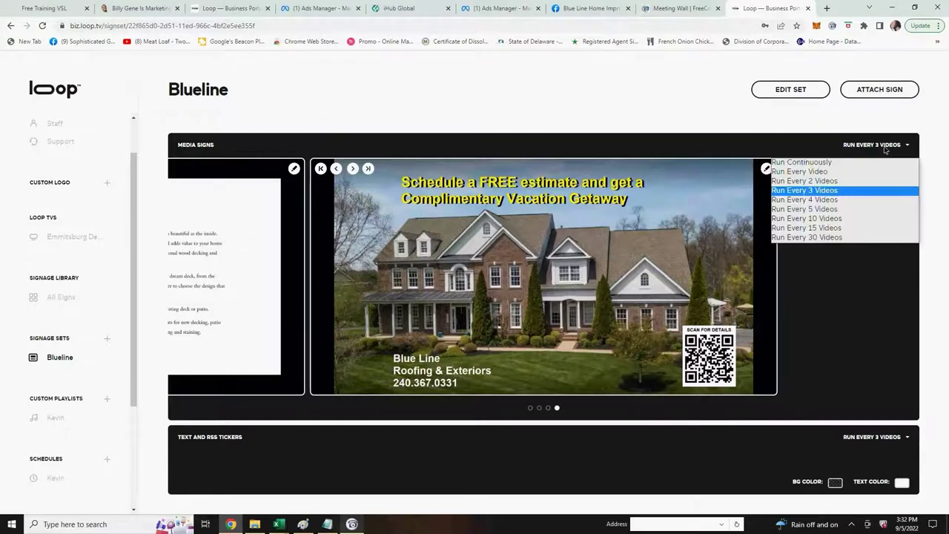
pyautogui.click(821, 195)
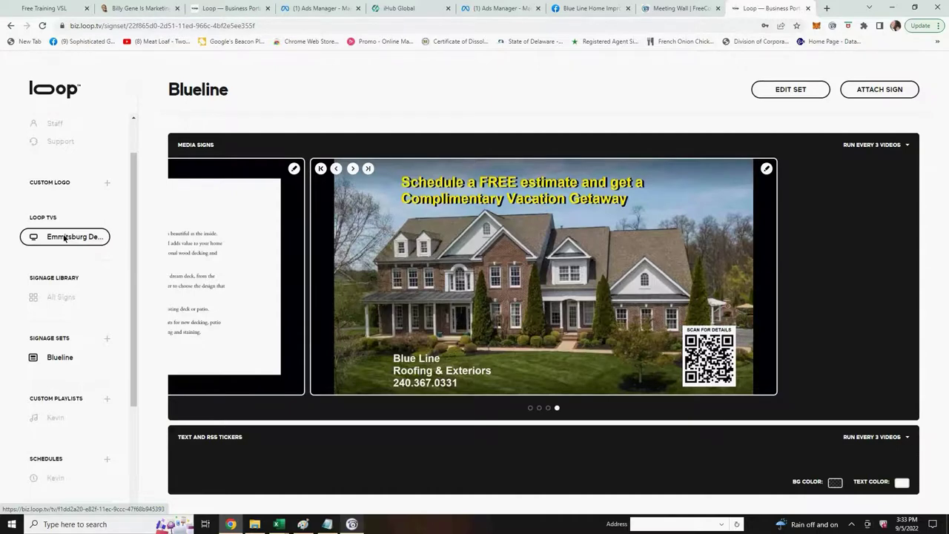
# Step: Open the Emmitsburg Demo TV and assign the Blueline signage set to it
pyautogui.click(65, 237)
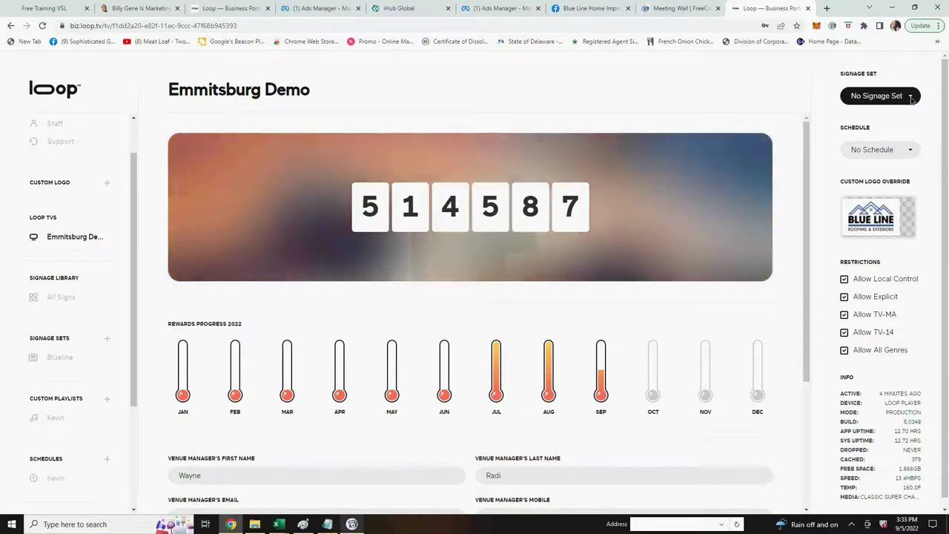
pyautogui.click(911, 99)
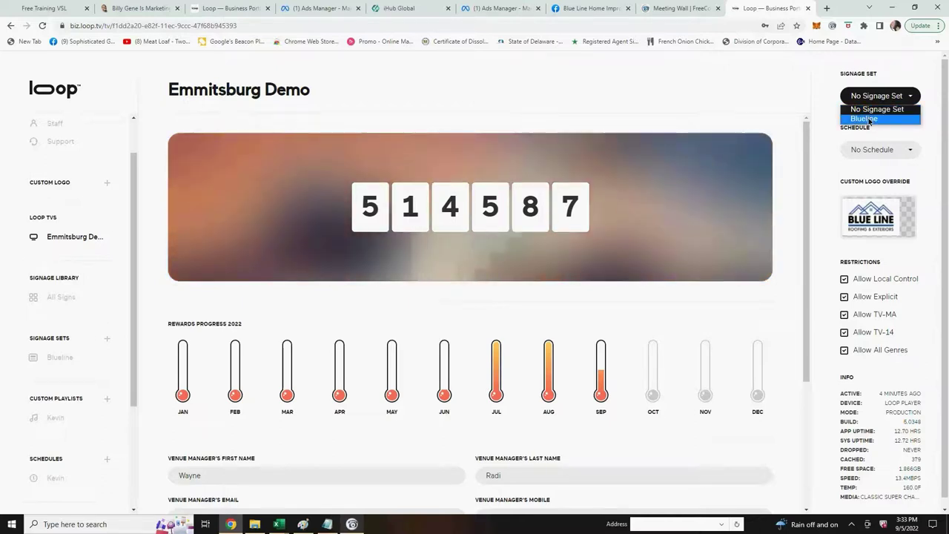
pyautogui.click(869, 119)
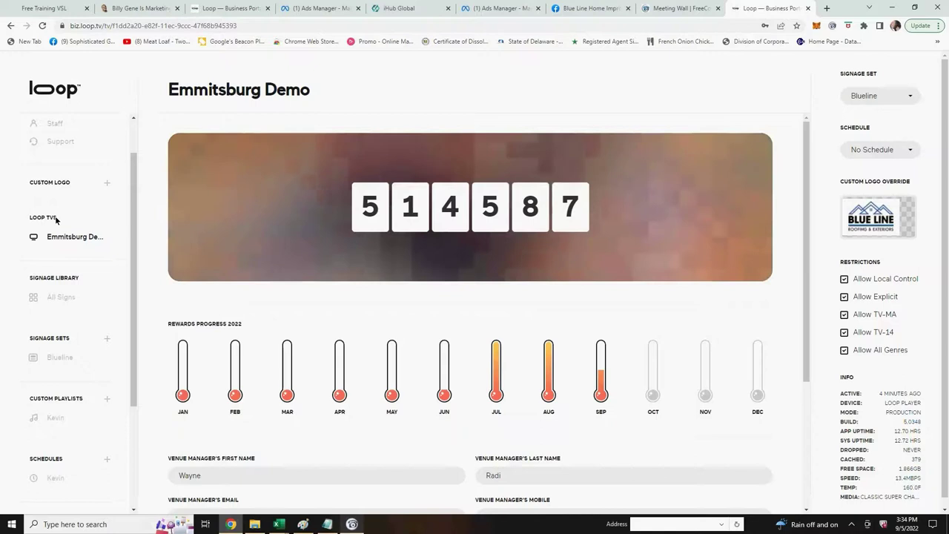
pyautogui.click(66, 238)
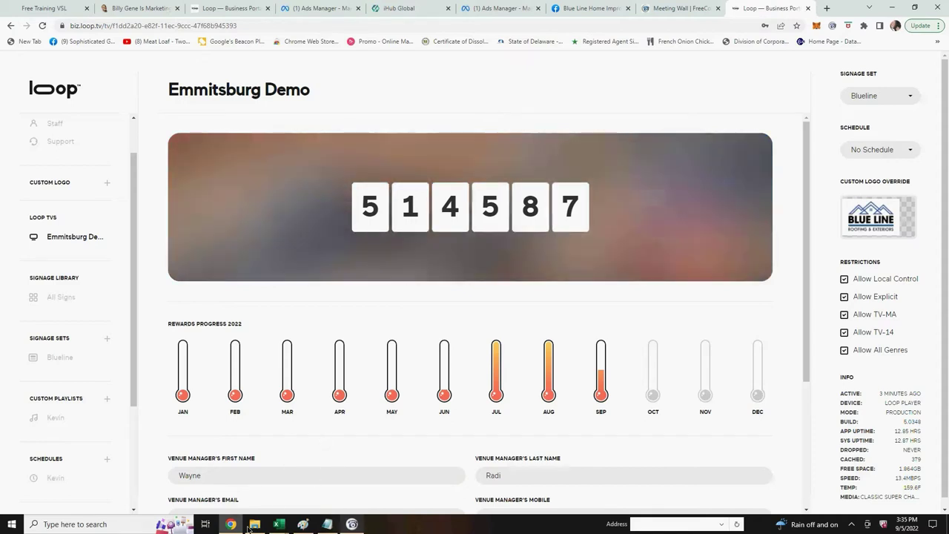
pyautogui.moveTo(232, 525)
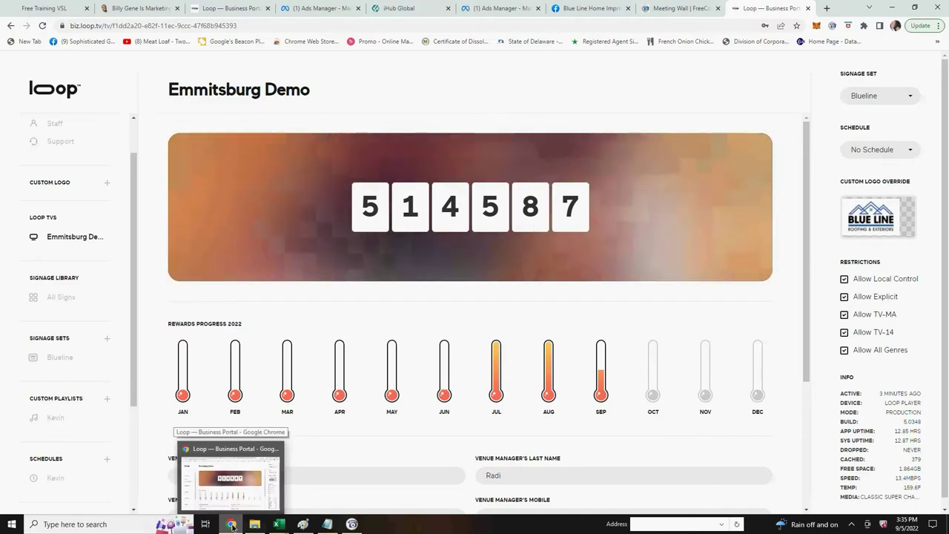
pyautogui.moveTo(351, 524)
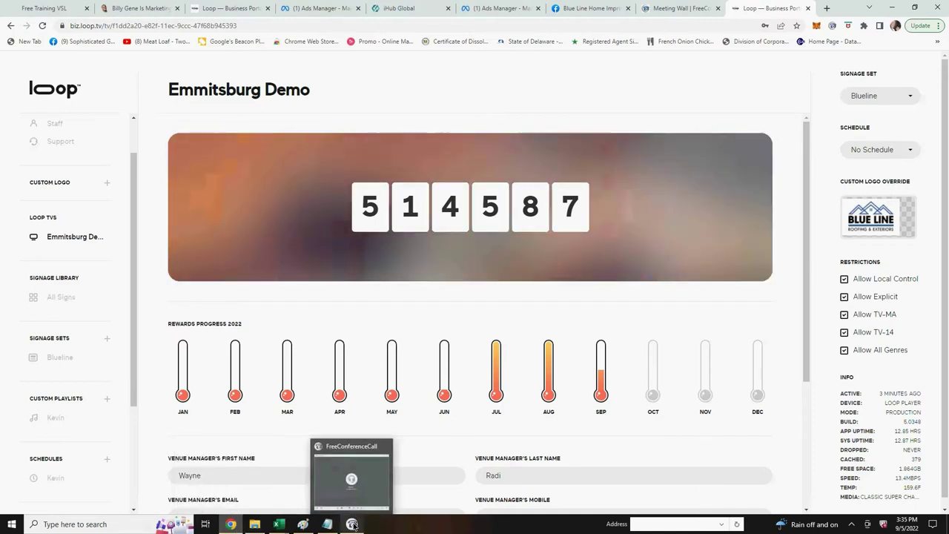